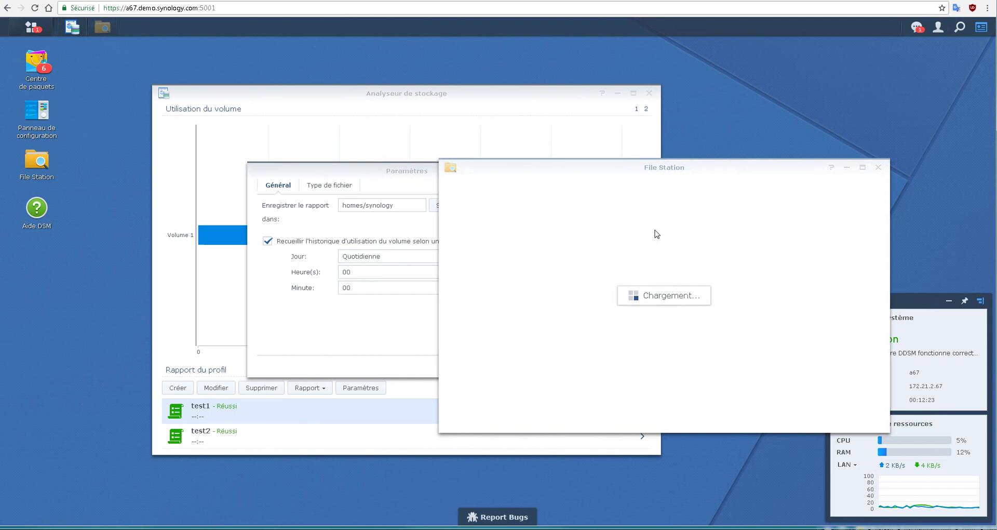
Step: Browse to homes/synology in File Station, inspect the synoreport folder's properties, and shift the window to uncover the report settings
{"action": "left_click", "coordinate": [463, 262]}
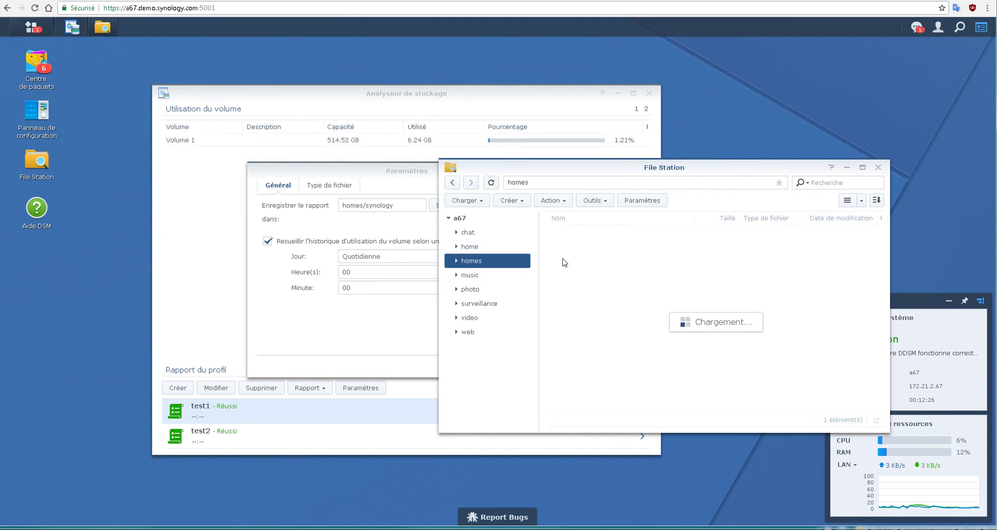
{"action": "double_click", "coordinate": [575, 246]}
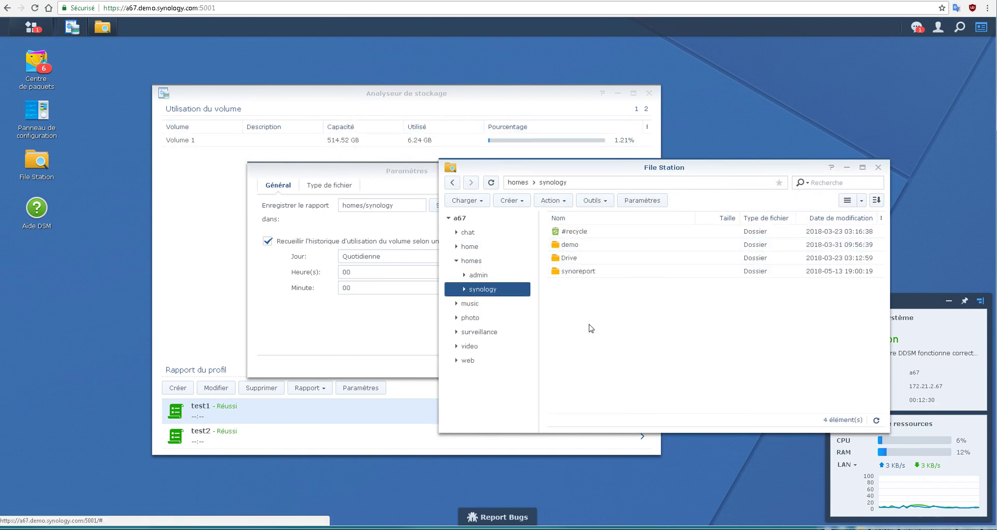
{"action": "right_click", "coordinate": [575, 272]}
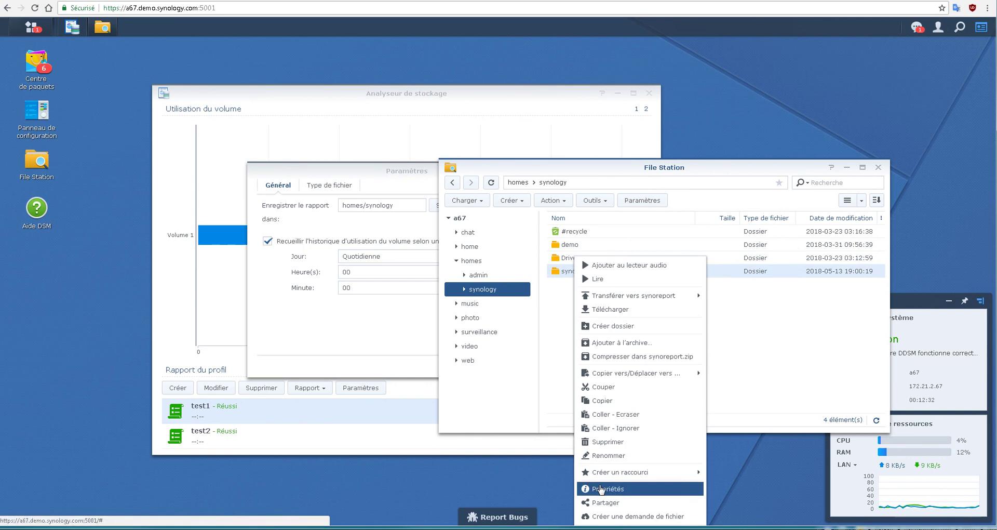
{"action": "left_click", "coordinate": [607, 488]}
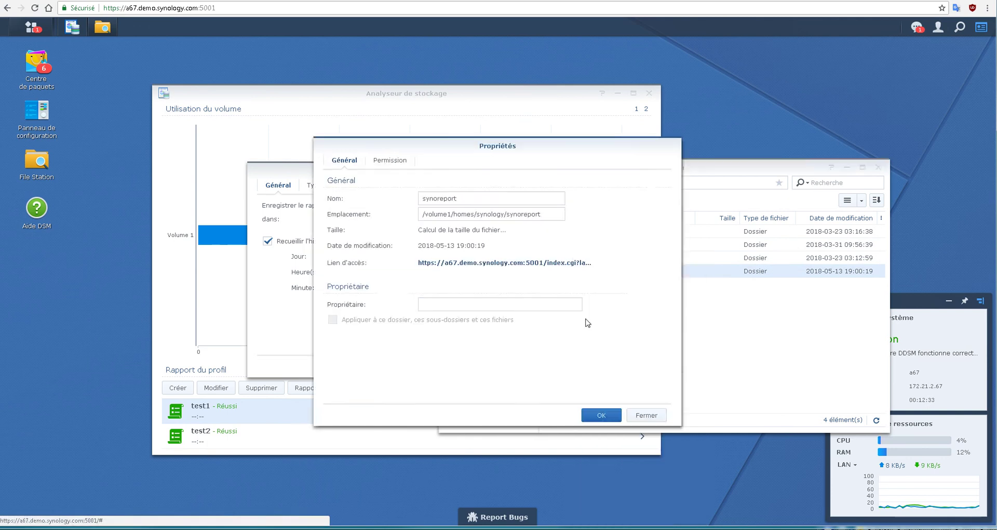
{"action": "left_click", "coordinate": [646, 418]}
{"action": "left_click_drag", "start_coordinate": [773, 170], "coordinate": [808, 157]}
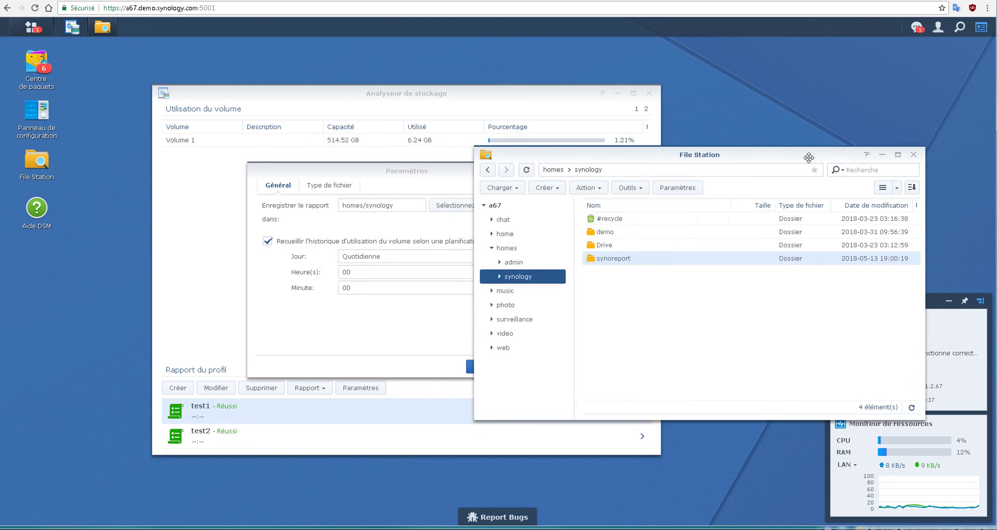
Step: Set the Storage Analyzer report location to homes/synology/synoreport, save the settings and agree to move the report history data there
{"action": "left_click", "coordinate": [454, 205]}
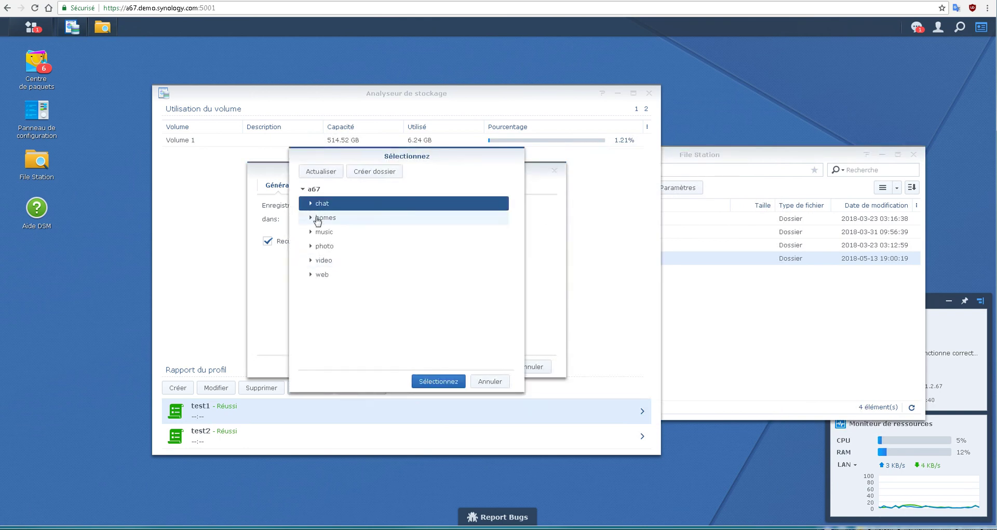
{"action": "left_click", "coordinate": [310, 218]}
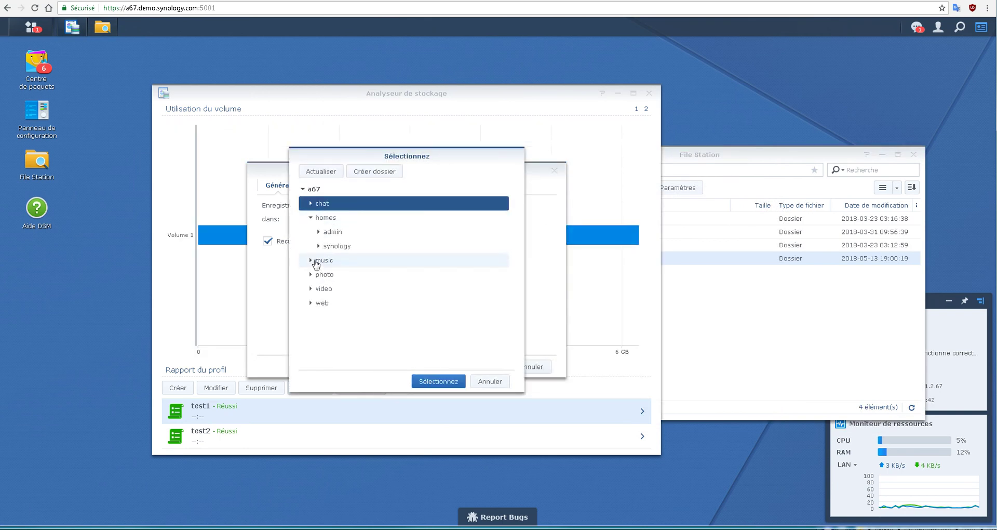
{"action": "left_click", "coordinate": [318, 247]}
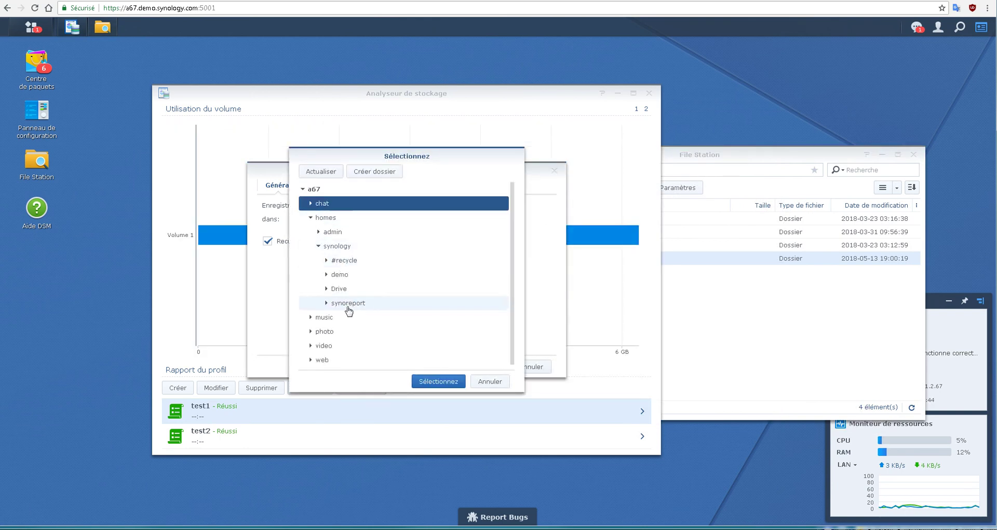
{"action": "left_click", "coordinate": [348, 305]}
{"action": "left_click", "coordinate": [441, 382]}
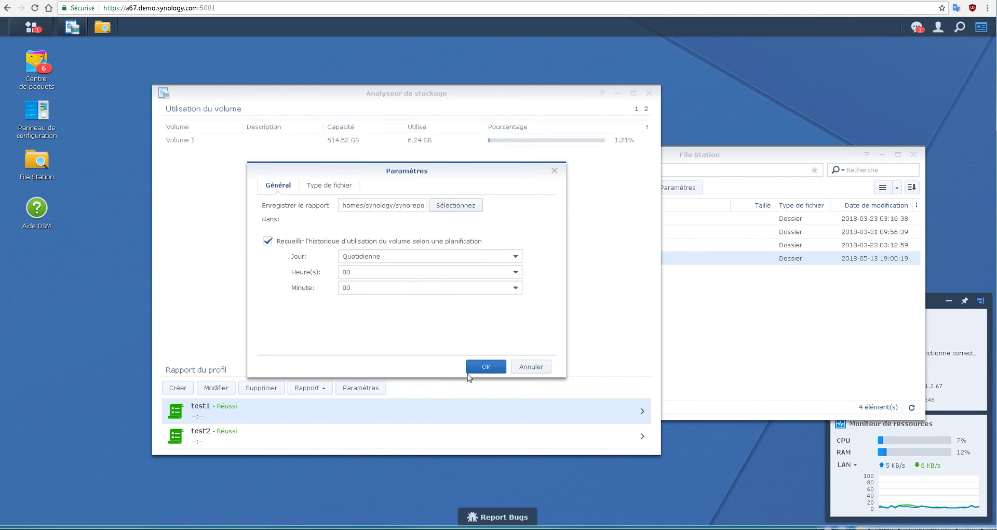
{"action": "left_click", "coordinate": [485, 369]}
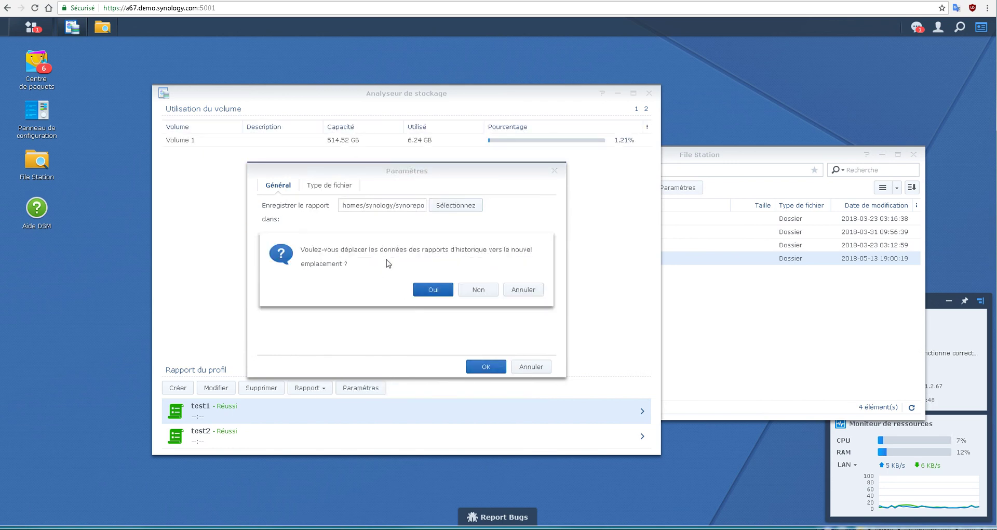
{"action": "left_click", "coordinate": [434, 289]}
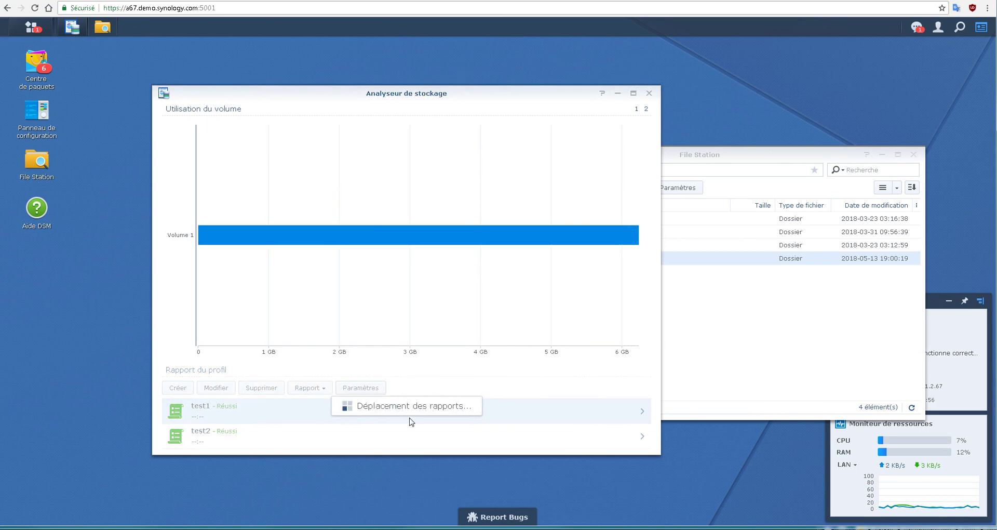
Step: In File Station, open synoreport and go down through the synoreport folders nested inside it
{"action": "left_click", "coordinate": [778, 360]}
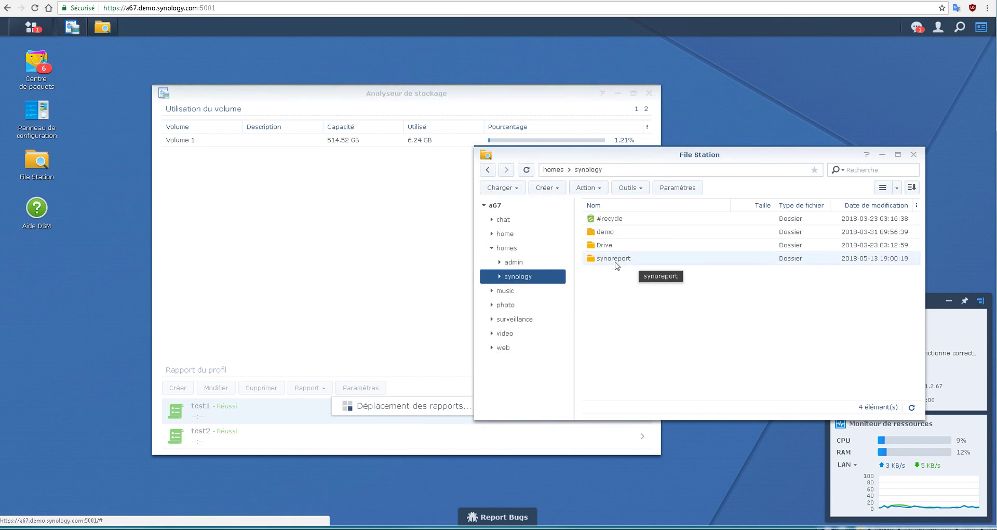
{"action": "double_click", "coordinate": [614, 258]}
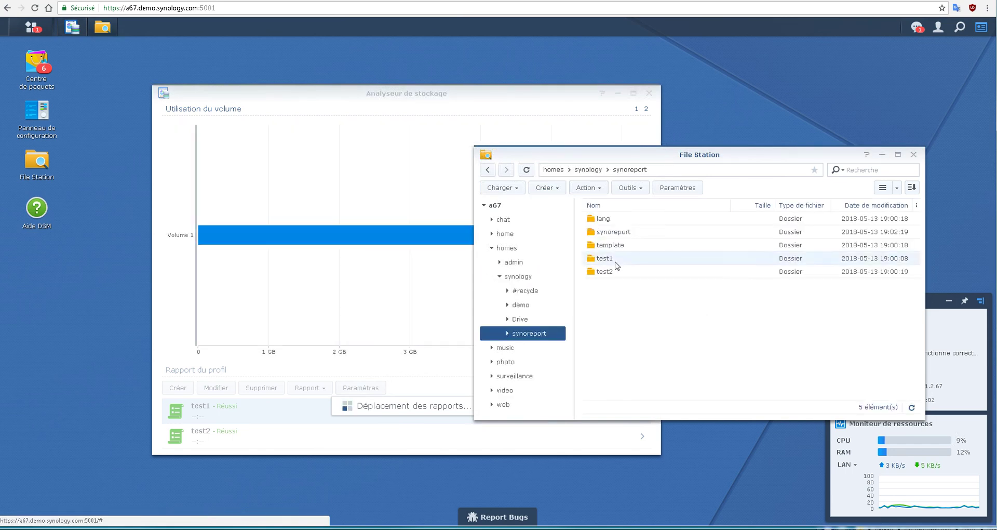
{"action": "double_click", "coordinate": [626, 234]}
{"action": "double_click", "coordinate": [627, 234]}
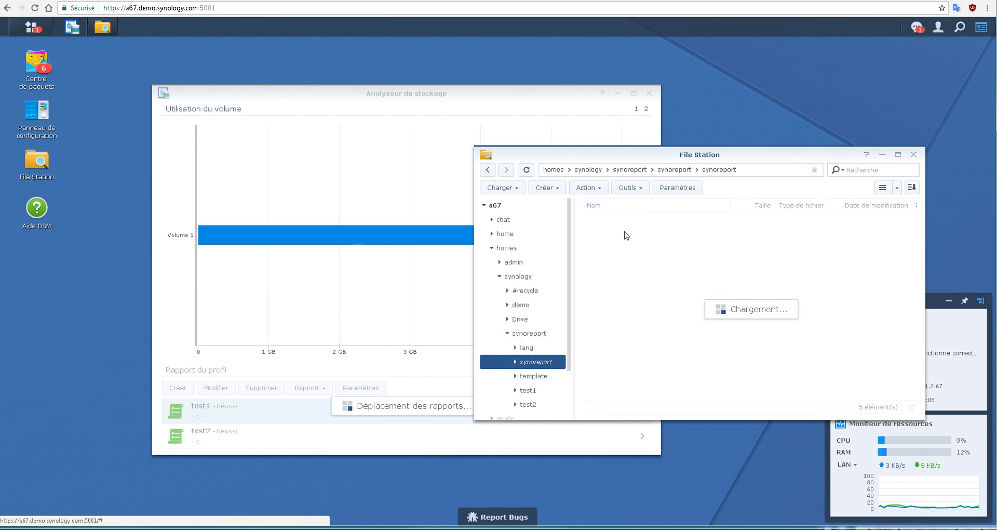
{"action": "double_click", "coordinate": [626, 234]}
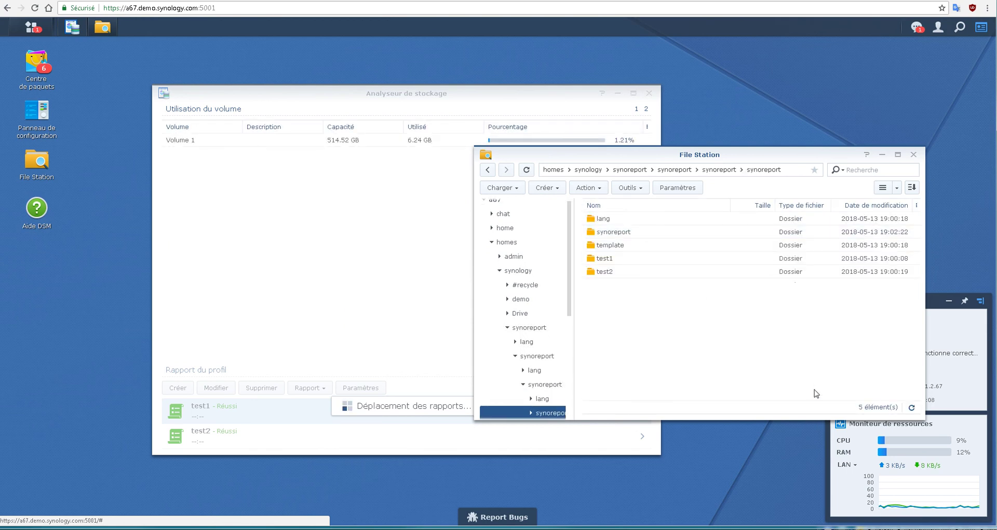
Step: Return to homes/synology, check the size of the top-level synoreport folder in its properties, and bring Storage Analyzer back to the front
{"action": "left_click", "coordinate": [521, 276]}
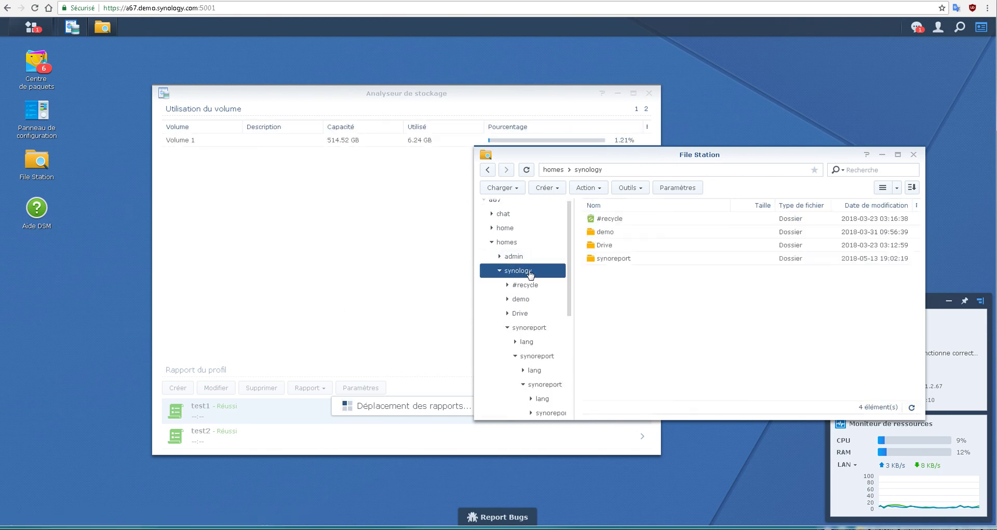
{"action": "right_click", "coordinate": [618, 263]}
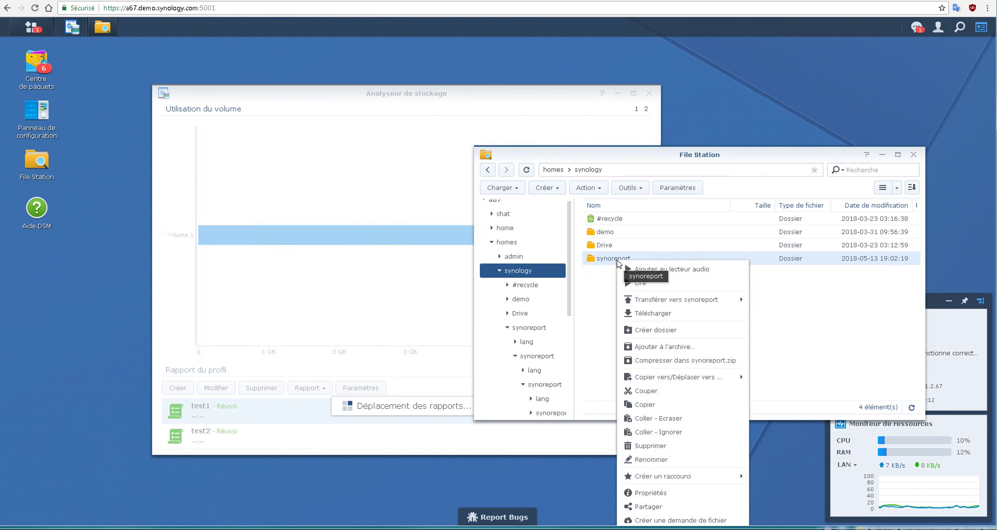
{"action": "left_click", "coordinate": [648, 496]}
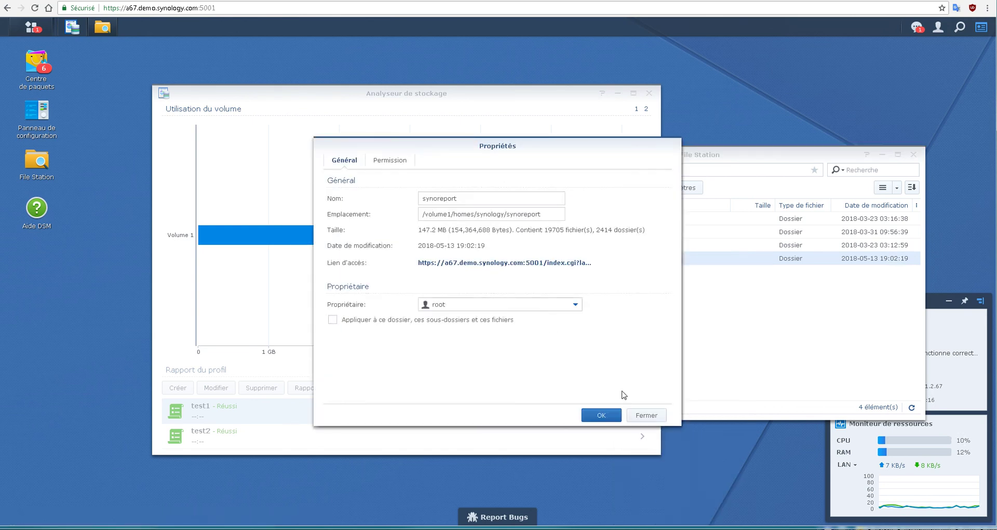
{"action": "left_click", "coordinate": [645, 415]}
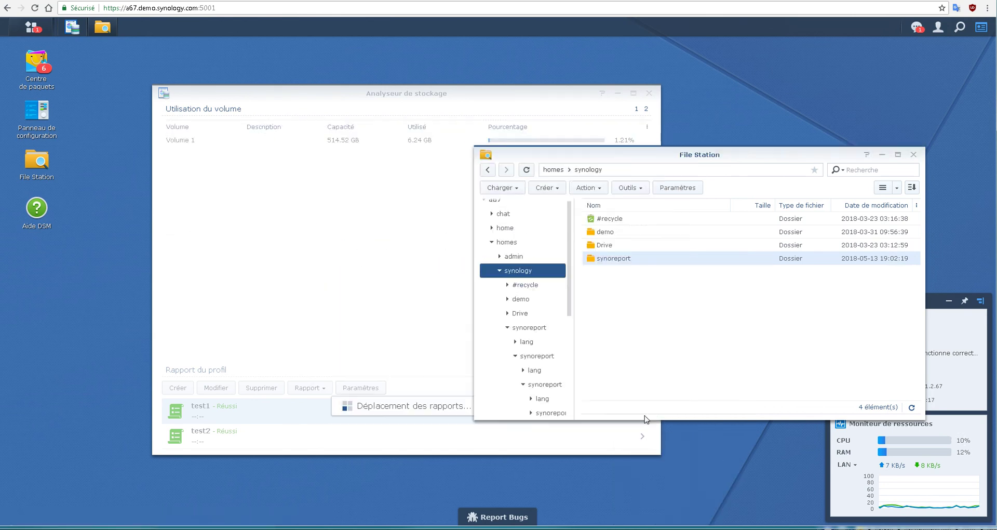
{"action": "left_click", "coordinate": [372, 421]}
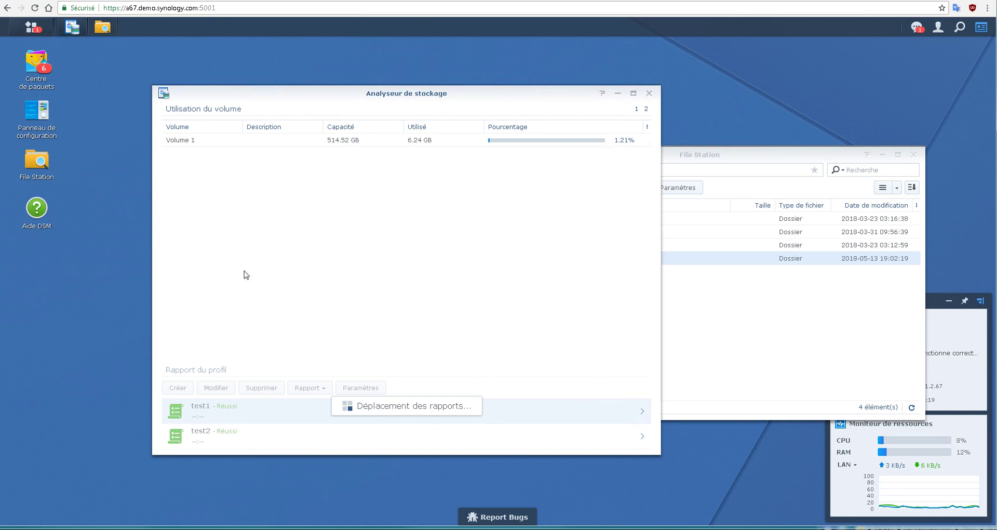
Step: Show the running processes in the resource monitor with full process names, and rearrange the windows so they can be watched together
{"action": "left_click", "coordinate": [848, 430]}
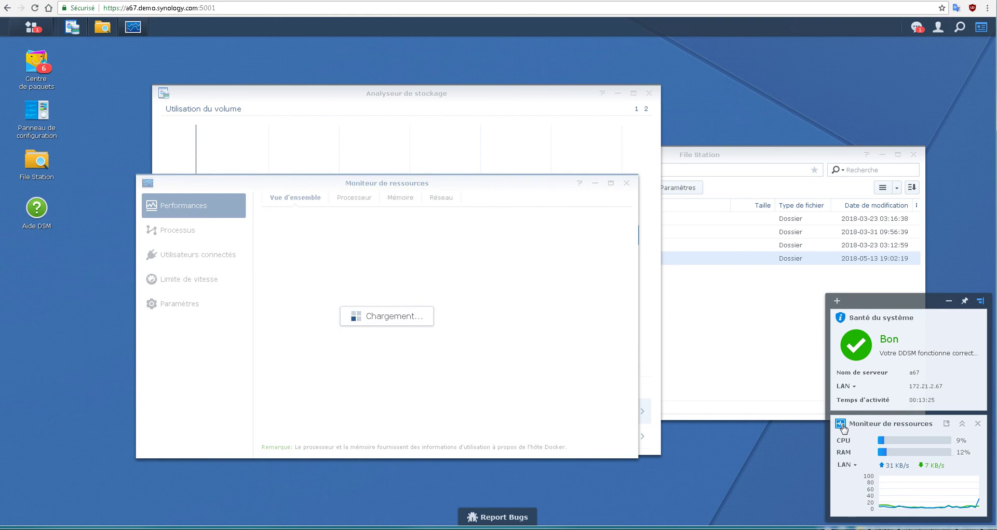
{"action": "left_click", "coordinate": [206, 237]}
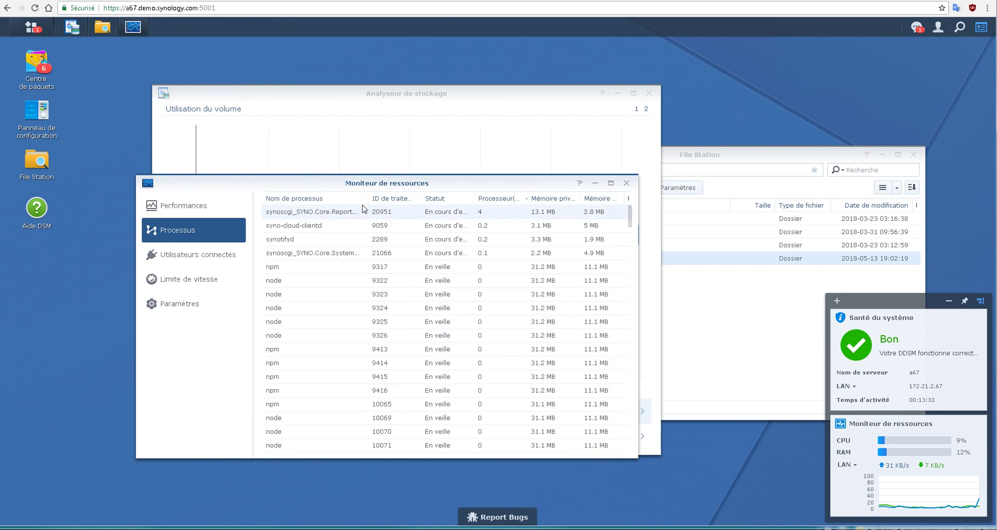
{"action": "left_click_drag", "start_coordinate": [370, 201], "coordinate": [418, 201]}
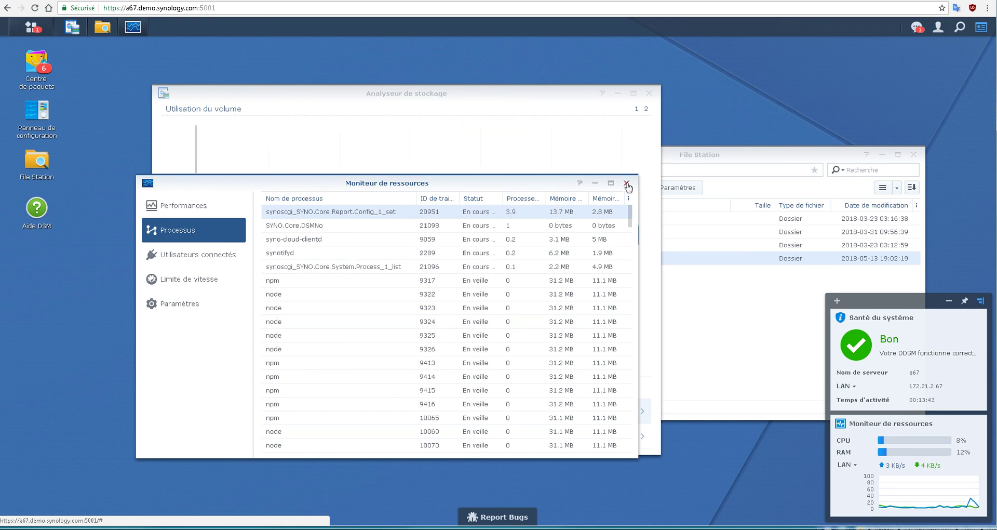
{"action": "left_click_drag", "start_coordinate": [444, 188], "coordinate": [354, 211]}
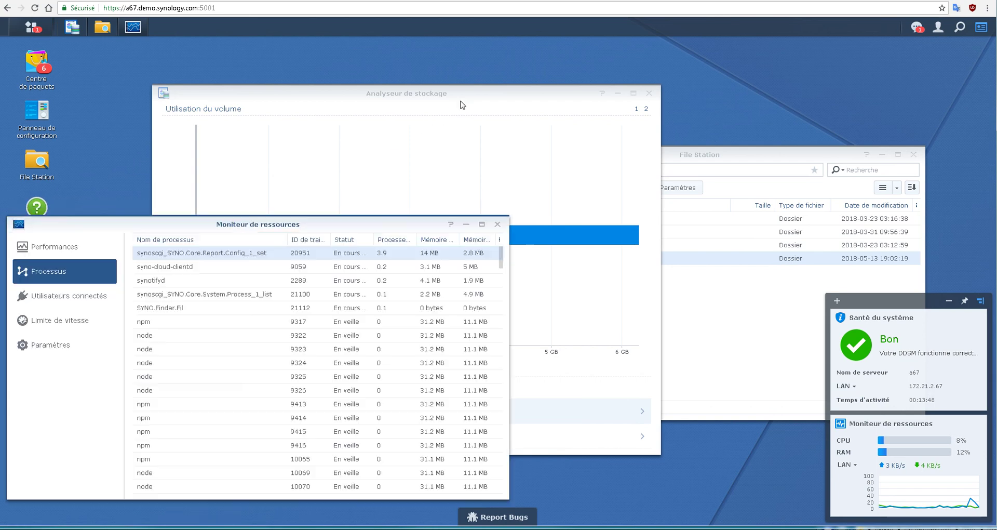
{"action": "left_click_drag", "start_coordinate": [463, 105], "coordinate": [469, 64]}
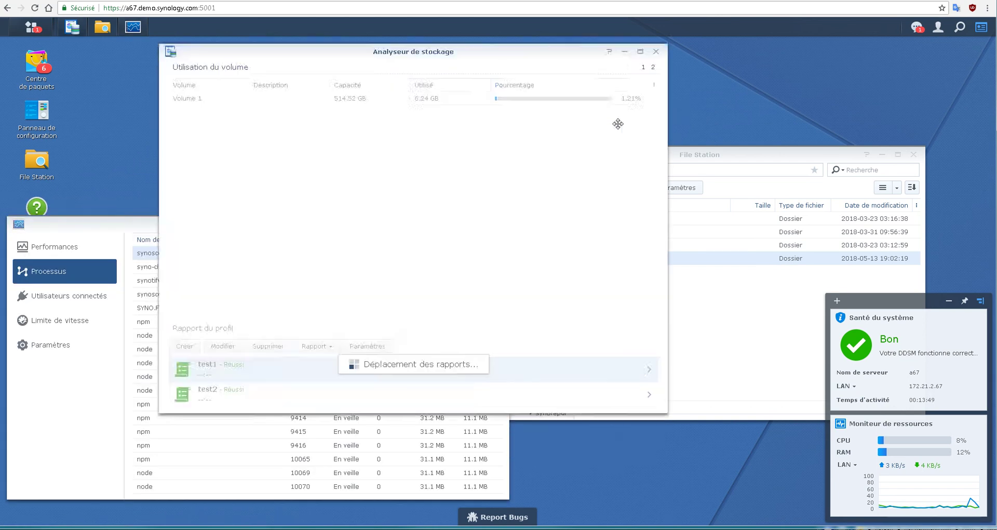
Step: Recheck the synoreport folder's size and file count in its File Station properties while the report move is running
{"action": "left_click", "coordinate": [722, 151]}
{"action": "right_click", "coordinate": [619, 259]}
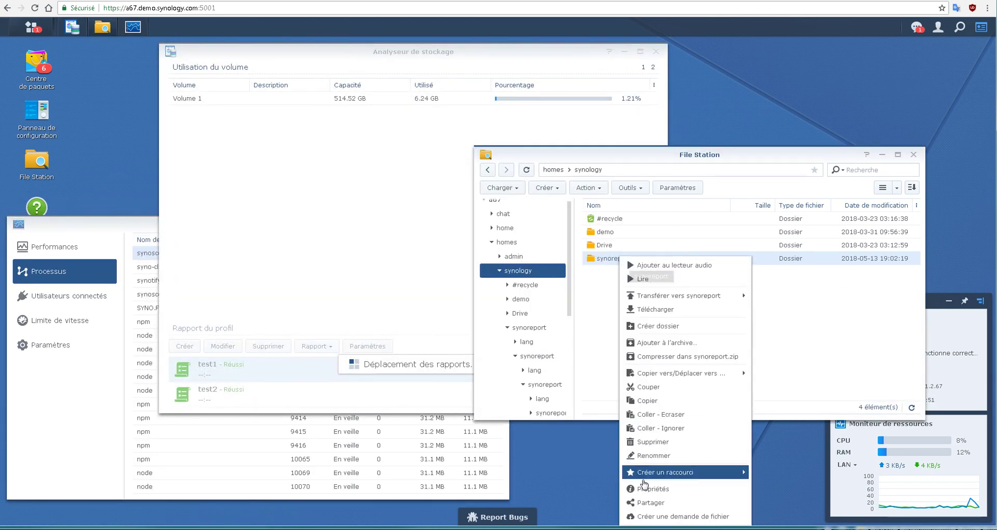
{"action": "left_click", "coordinate": [652, 489]}
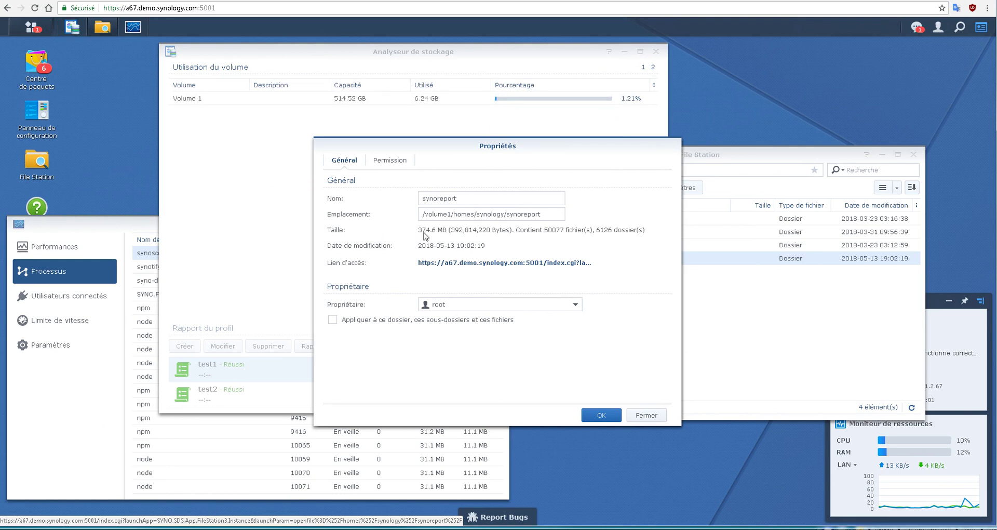
{"action": "left_click", "coordinate": [646, 416]}
Step: Stop the installed Analyseur de stockage package from the Package Center and confirm the stop
{"action": "left_click", "coordinate": [44, 70]}
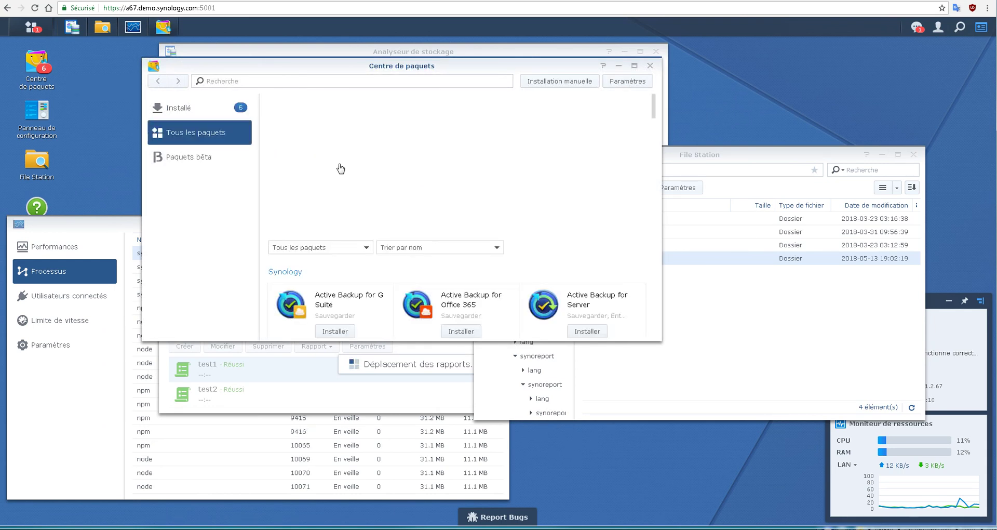
{"action": "left_click", "coordinate": [194, 109]}
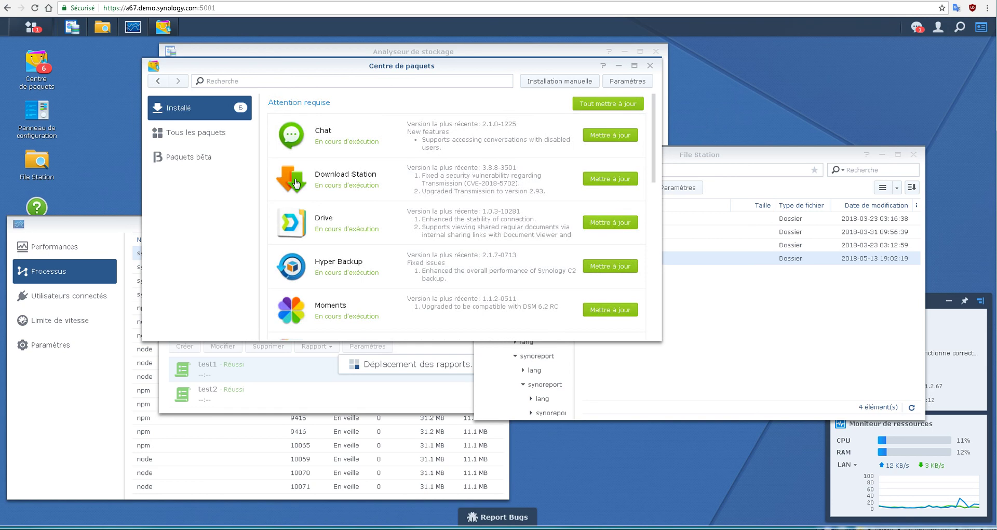
{"action": "scroll", "coordinate": [296, 182], "scroll_direction": "down", "scroll_amount": 5}
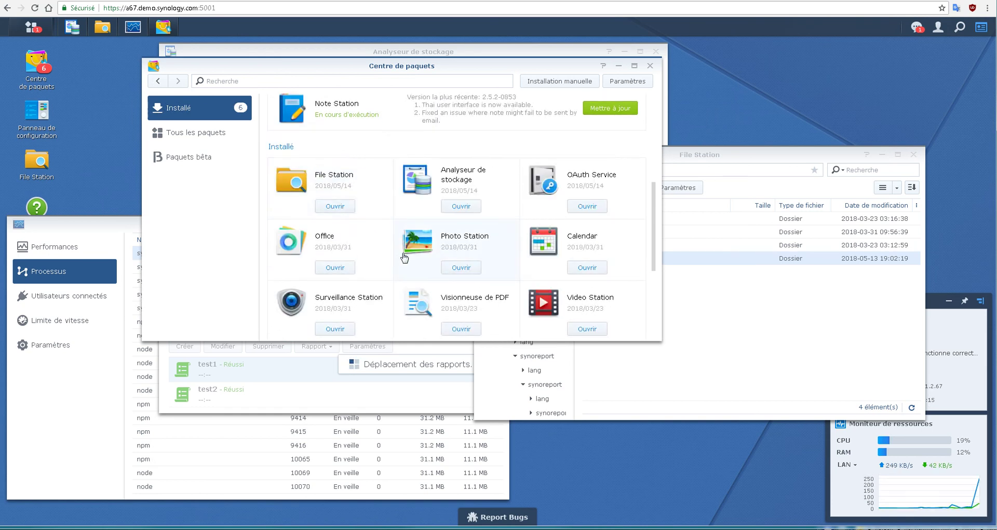
{"action": "left_click", "coordinate": [467, 182]}
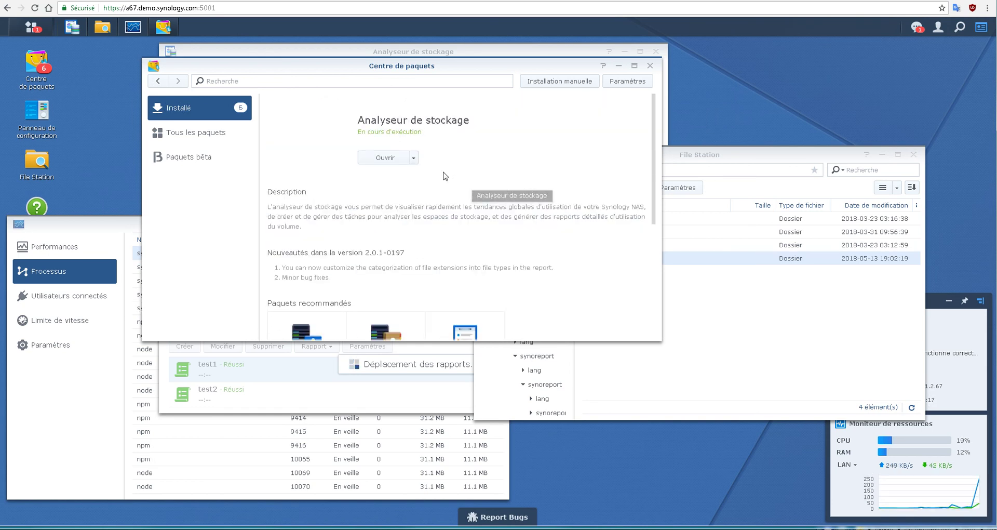
{"action": "left_click", "coordinate": [414, 160]}
{"action": "left_click", "coordinate": [389, 172]}
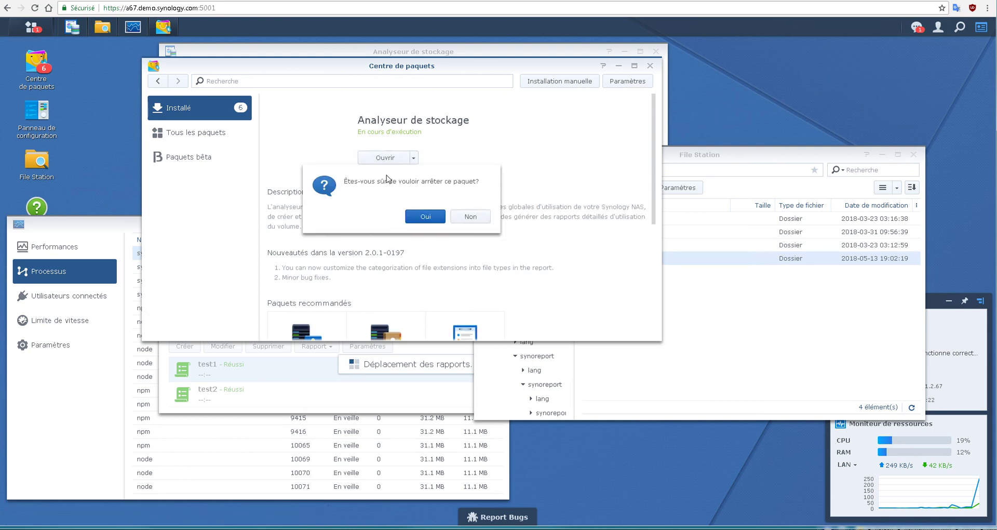
{"action": "left_click", "coordinate": [425, 216]}
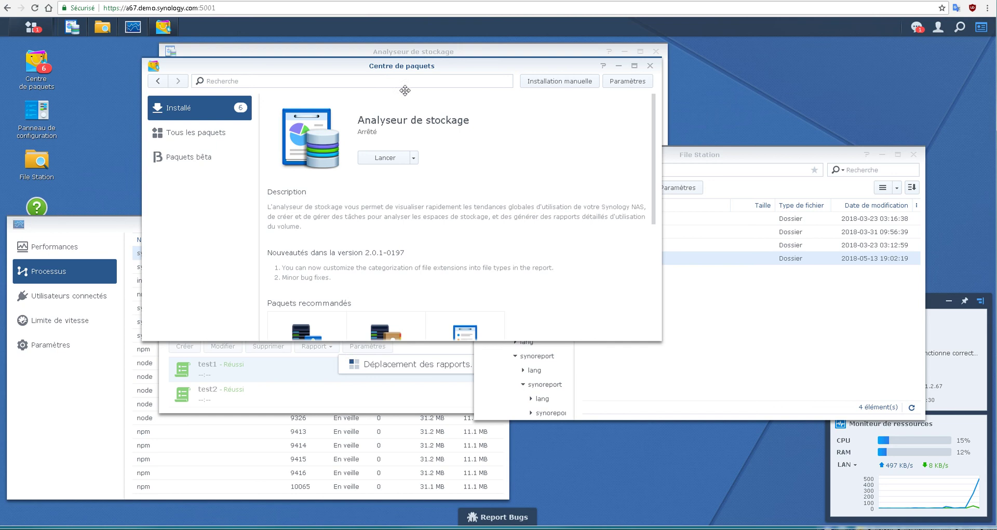
Step: Move the Package Center window aside and view the other actions offered for the Analyseur de stockage package
{"action": "left_click_drag", "start_coordinate": [405, 67], "coordinate": [629, 112]}
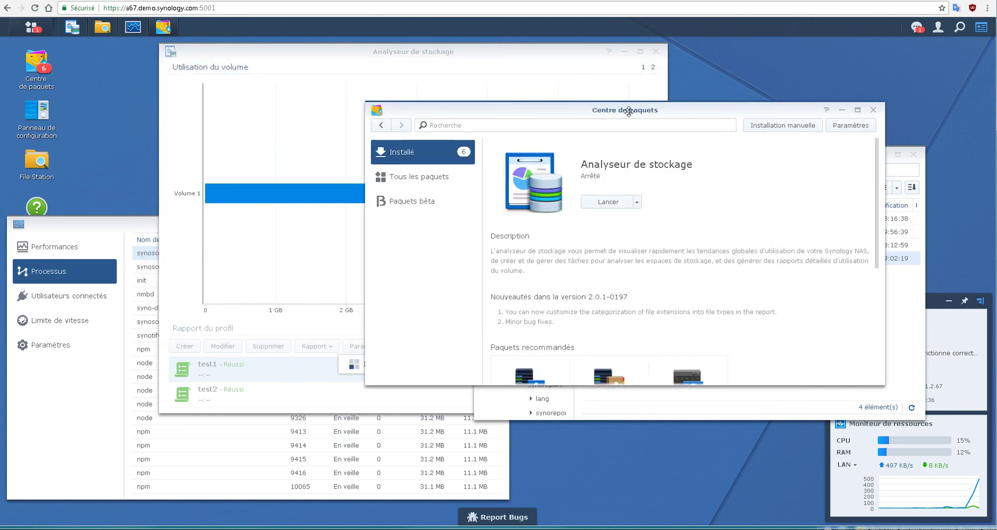
{"action": "left_click", "coordinate": [636, 202]}
{"action": "left_click", "coordinate": [625, 202]}
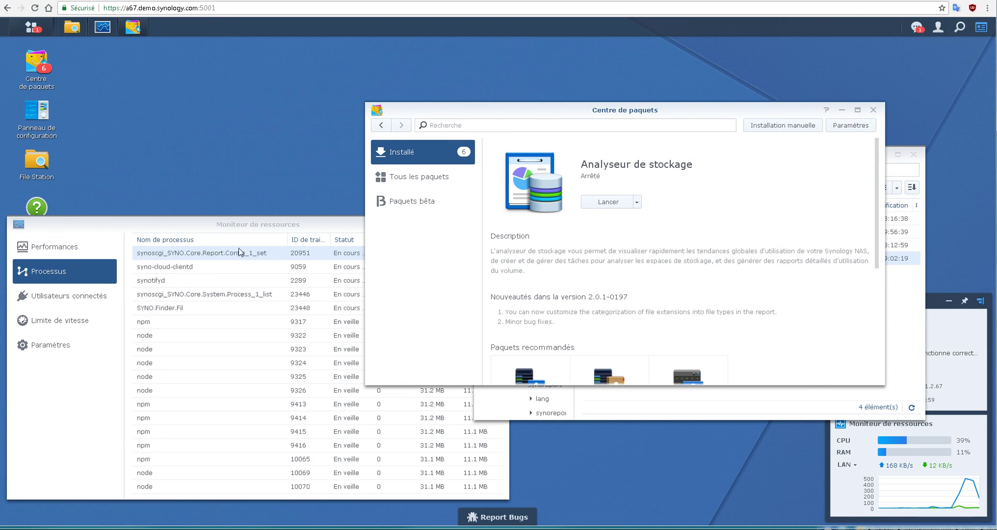
Step: Check the running report process in the resource monitor and recheck the synoreport folder's size and file count in its File Station properties
{"action": "left_click", "coordinate": [213, 257]}
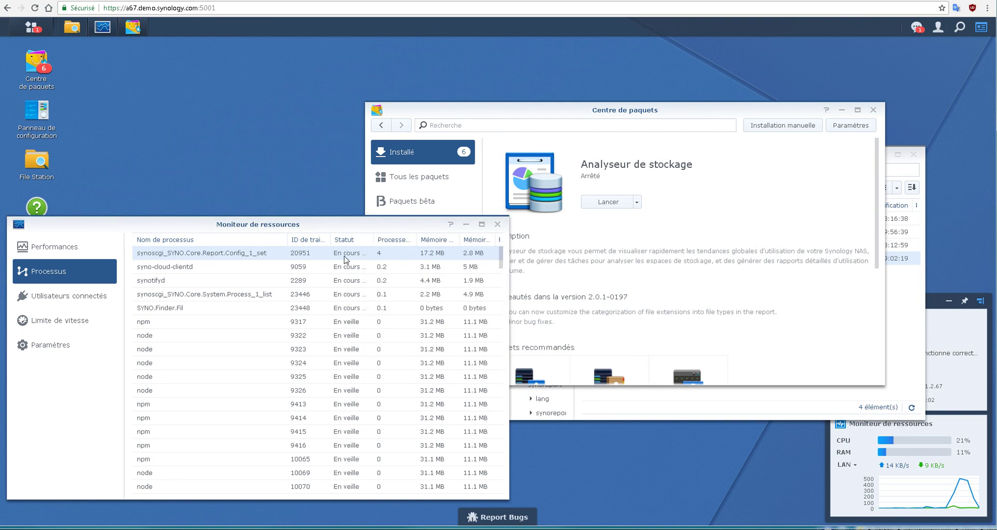
{"action": "left_click", "coordinate": [914, 328]}
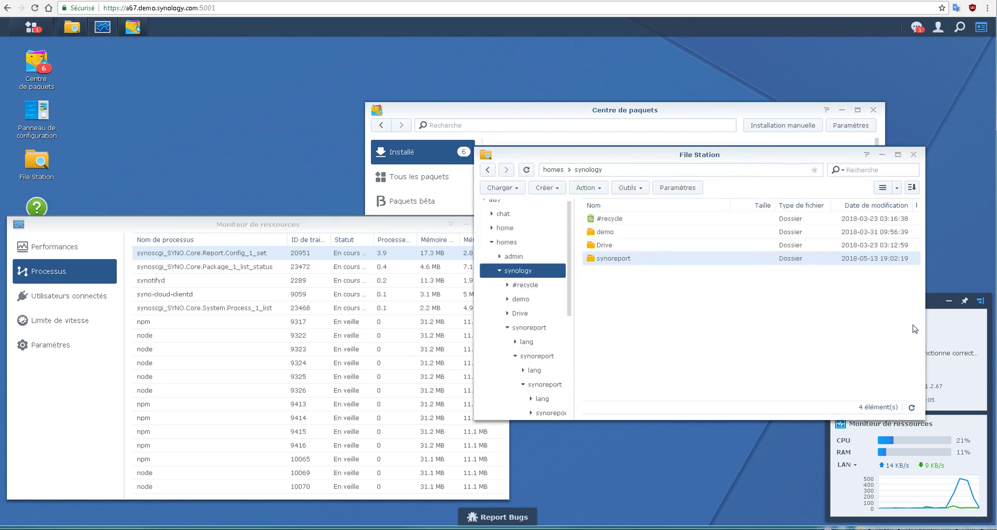
{"action": "right_click", "coordinate": [630, 258]}
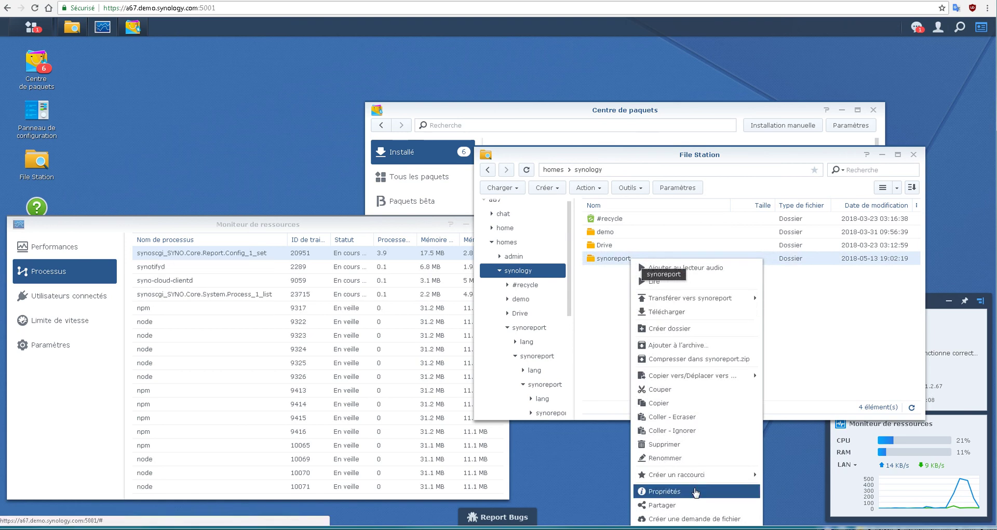
{"action": "left_click", "coordinate": [695, 491]}
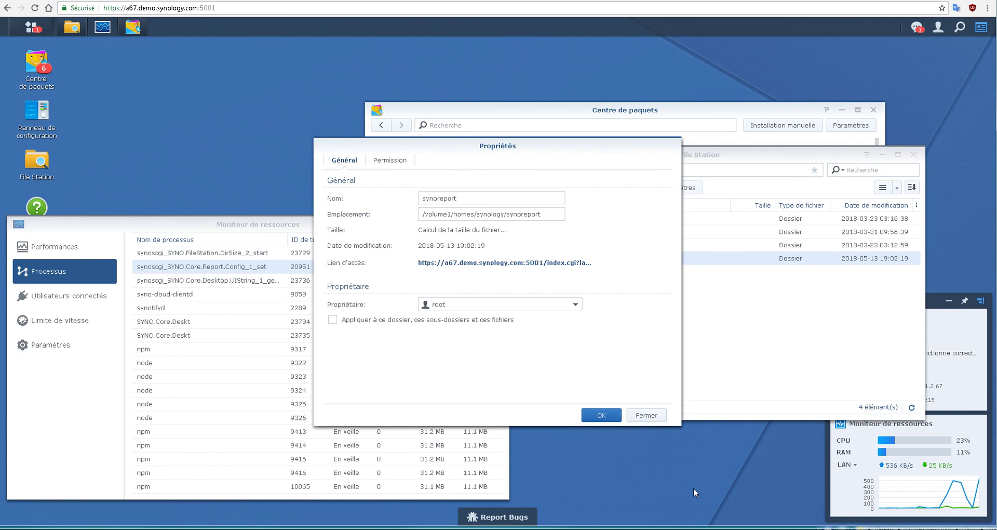
{"action": "left_click", "coordinate": [601, 415]}
{"action": "right_click", "coordinate": [609, 259]}
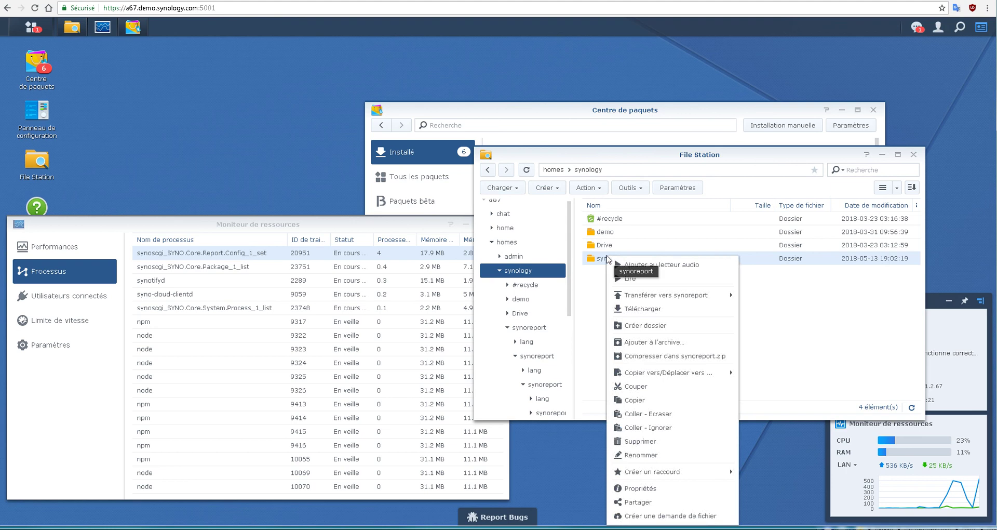
{"action": "left_click", "coordinate": [653, 494]}
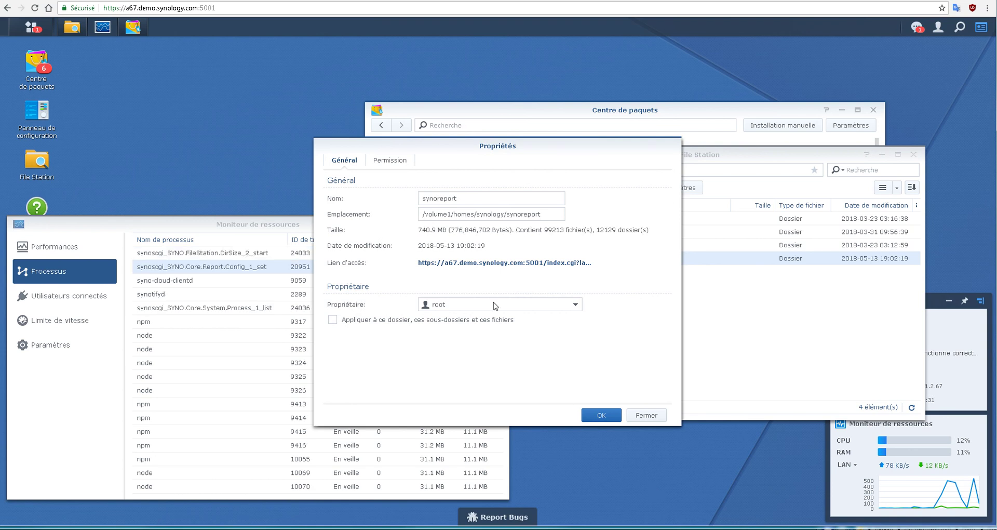
{"action": "left_click", "coordinate": [646, 415]}
Step: Restart the stopped Analyseur de stockage package from the Package Center and open the application
{"action": "left_click", "coordinate": [672, 107]}
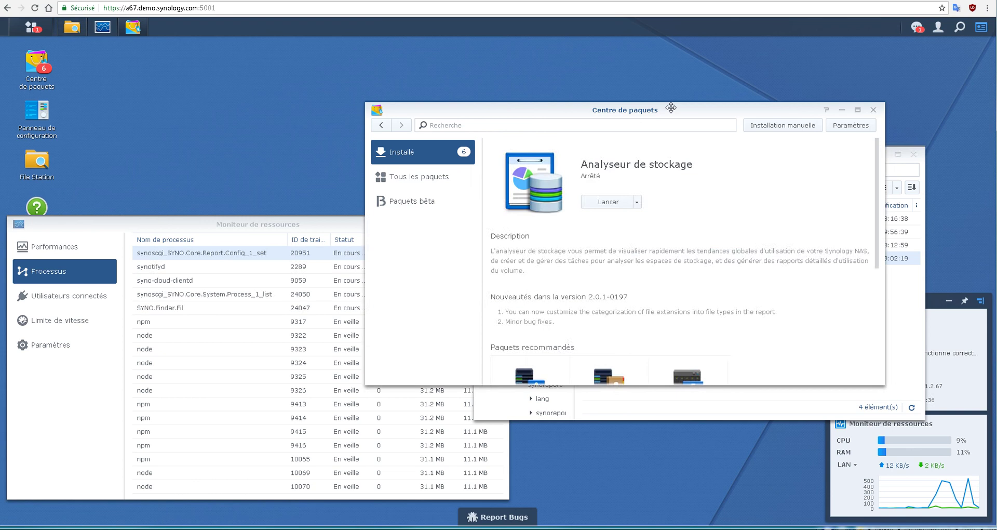
{"action": "left_click", "coordinate": [606, 206]}
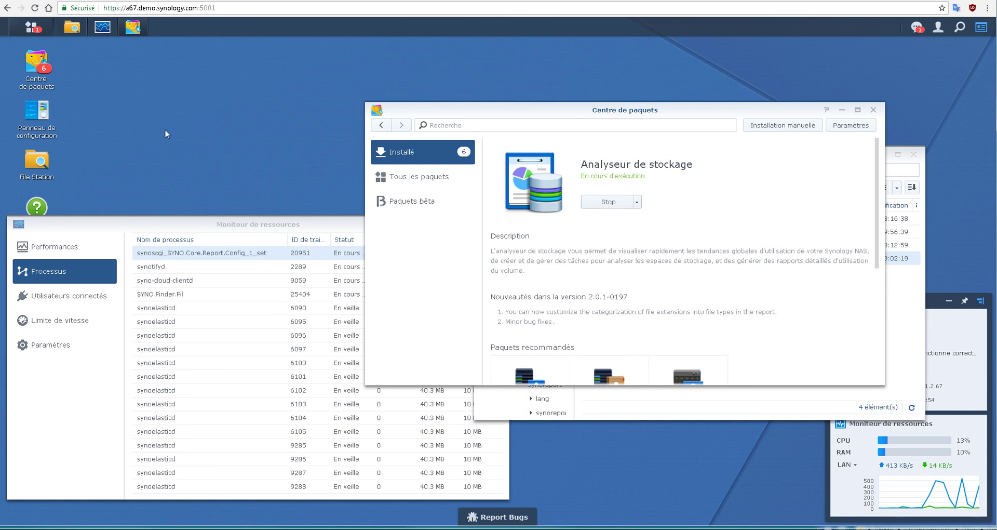
{"action": "left_click", "coordinate": [637, 202]}
{"action": "left_click", "coordinate": [710, 203]}
{"action": "left_click", "coordinate": [608, 202]}
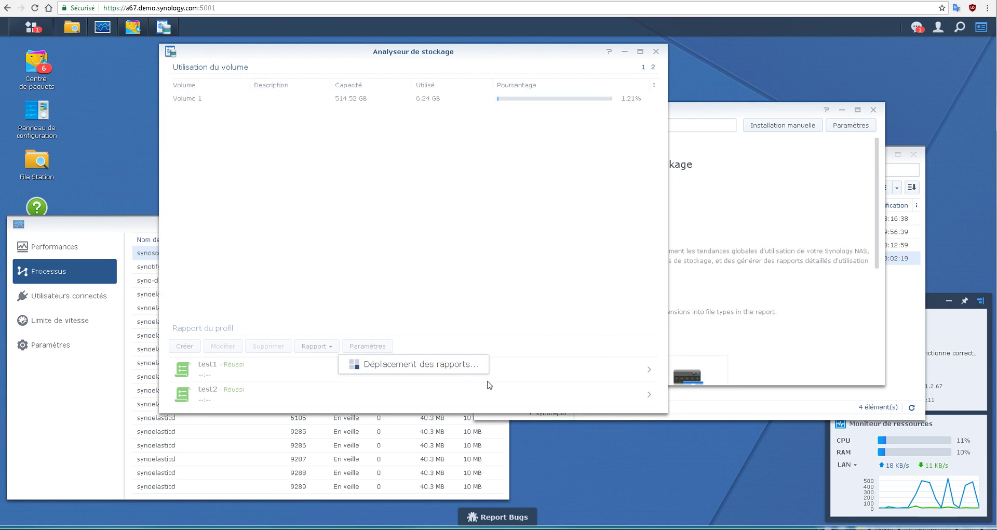
Step: With Analyseur de stockage open, inspect the running processes and the synoreport folder's properties, and return to the report move's status
{"action": "left_click", "coordinate": [148, 258]}
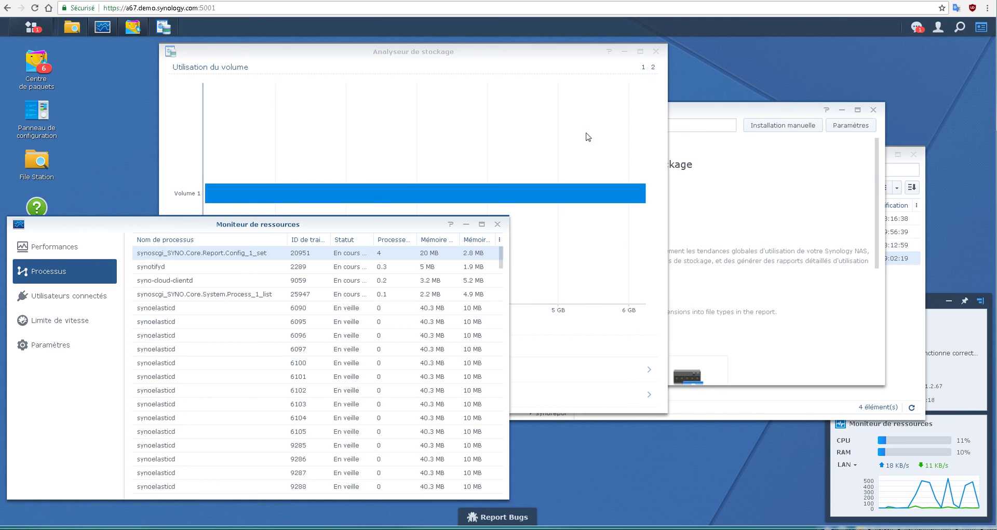
{"action": "left_click", "coordinate": [545, 51]}
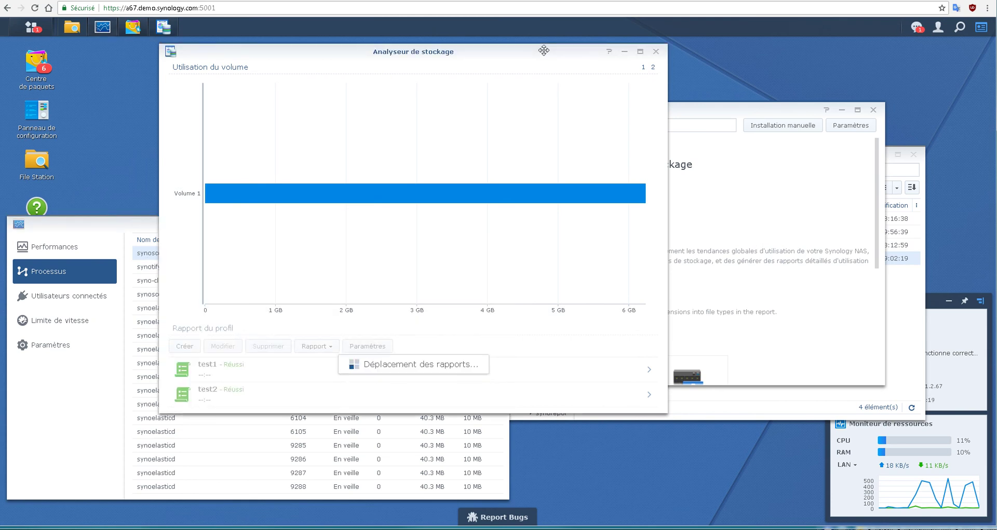
{"action": "left_click", "coordinate": [897, 298]}
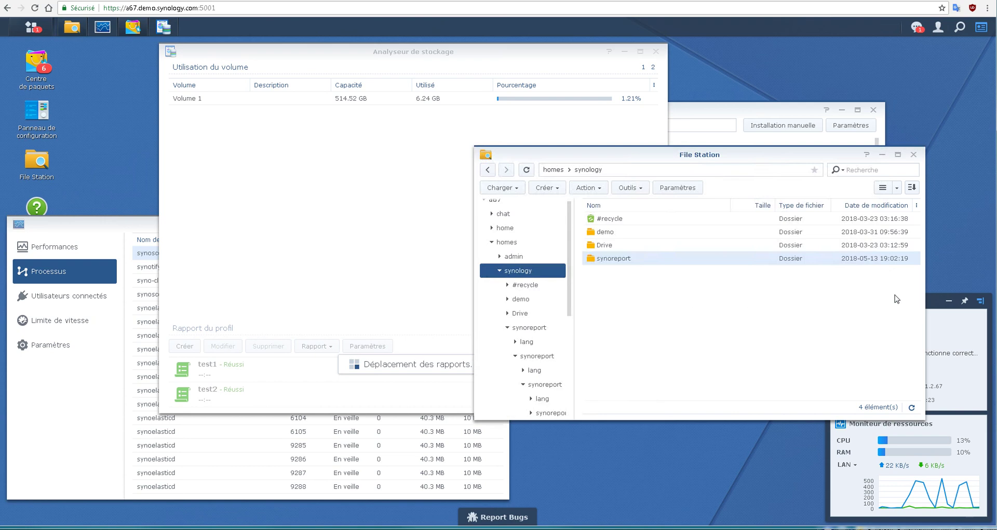
{"action": "right_click", "coordinate": [599, 259]}
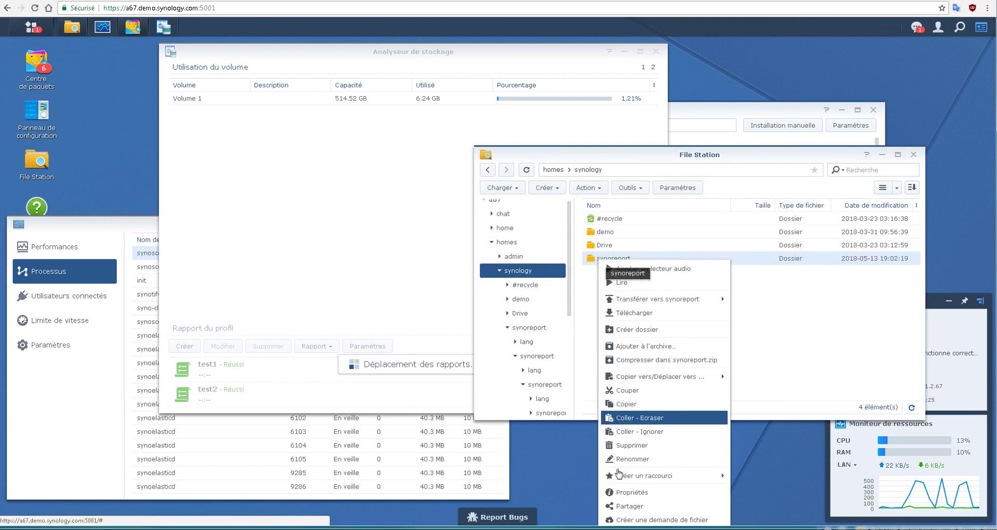
{"action": "left_click", "coordinate": [628, 491]}
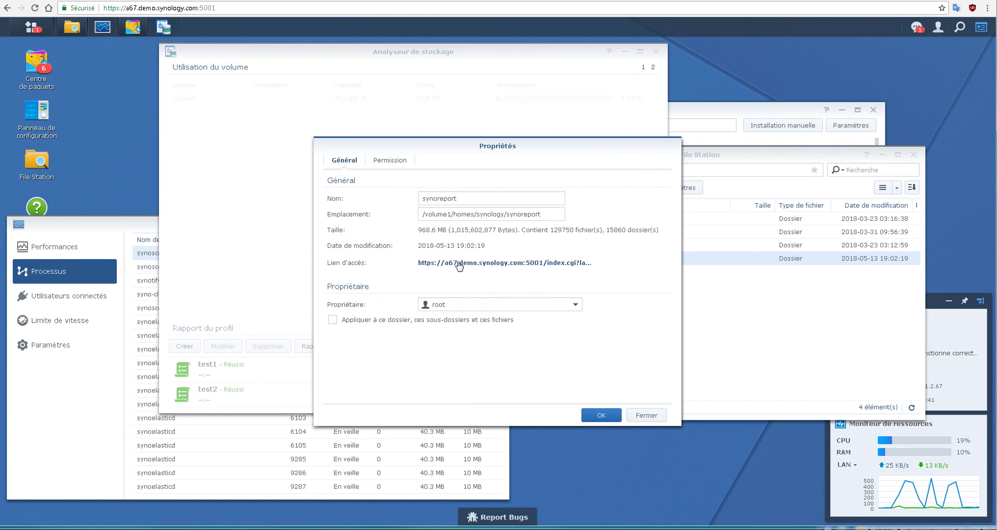
{"action": "left_click", "coordinate": [646, 415]}
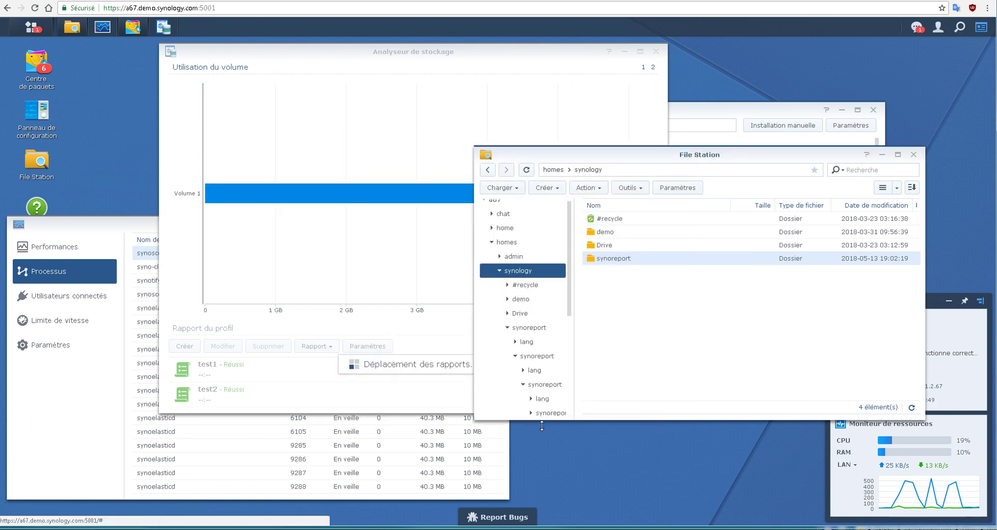
{"action": "left_click", "coordinate": [445, 401]}
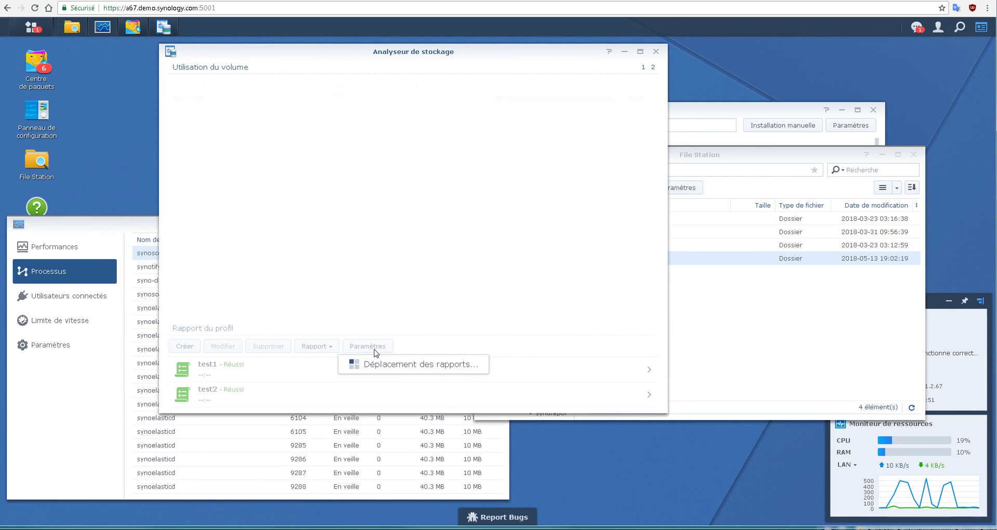